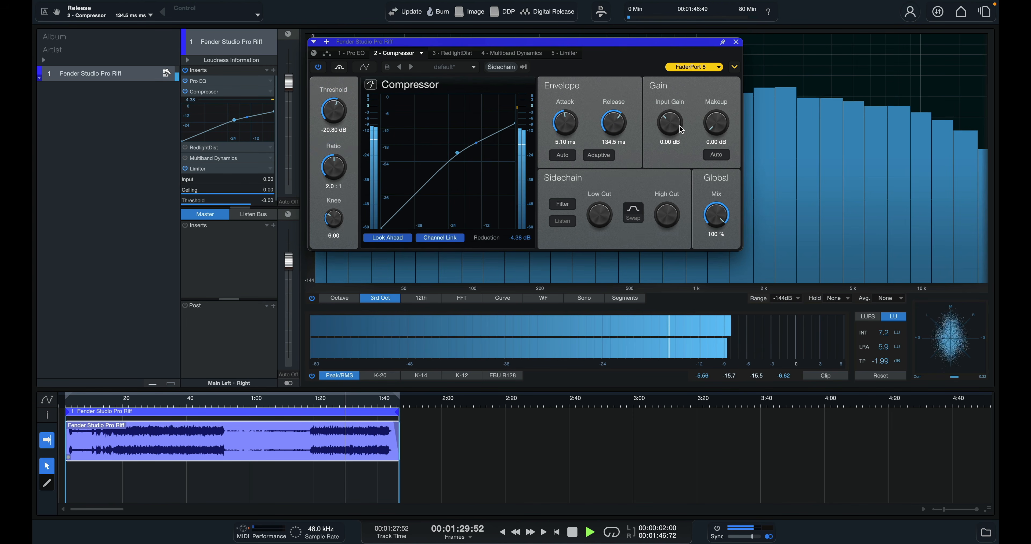
# Set the Compressor's ratio to 2.5:1 and raise its makeup gain to 4.32 dB
pyautogui.moveTo(723, 117); pyautogui.dragTo(723, 113)
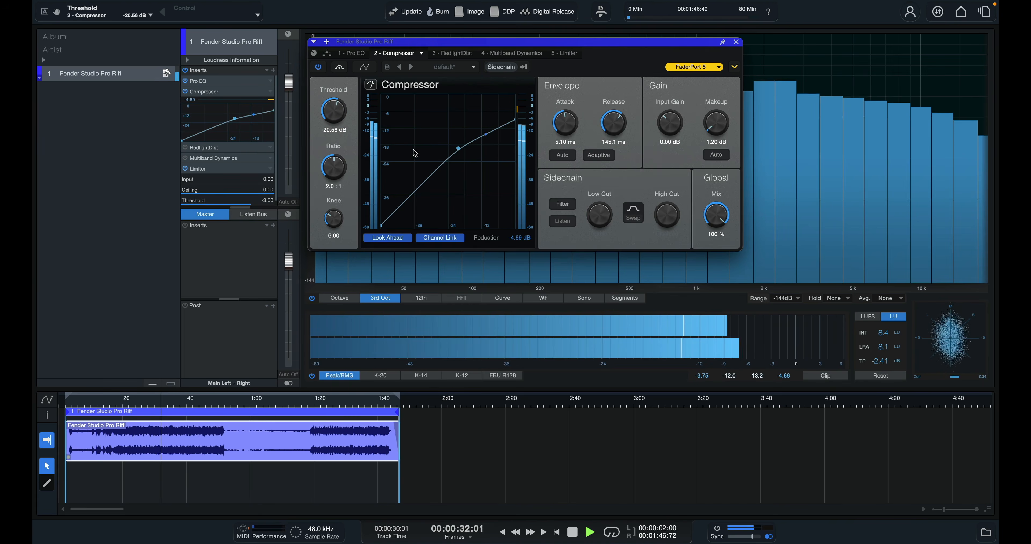
pyautogui.doubleClick(333, 185)
pyautogui.write('2')
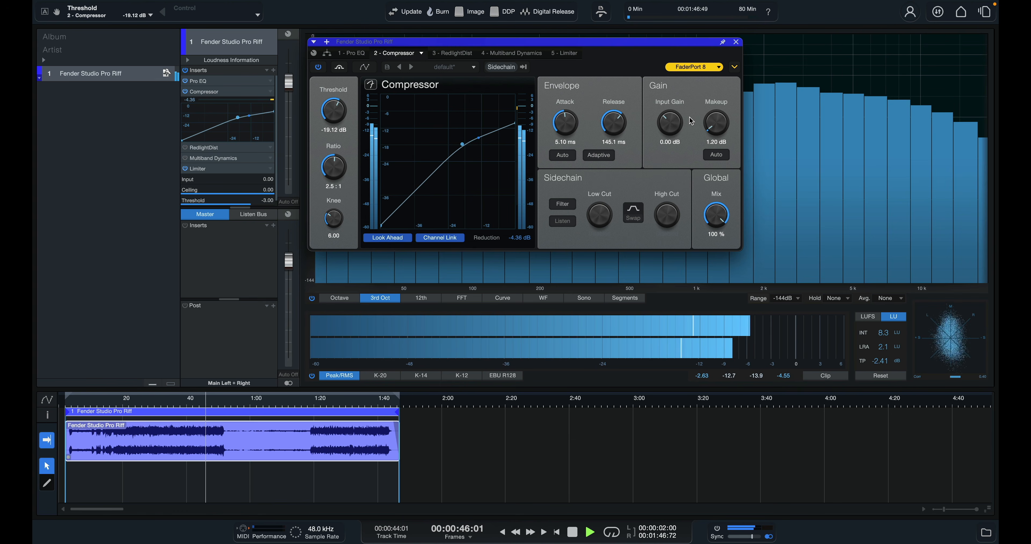
pyautogui.moveTo(713, 121); pyautogui.dragTo(714, 116)
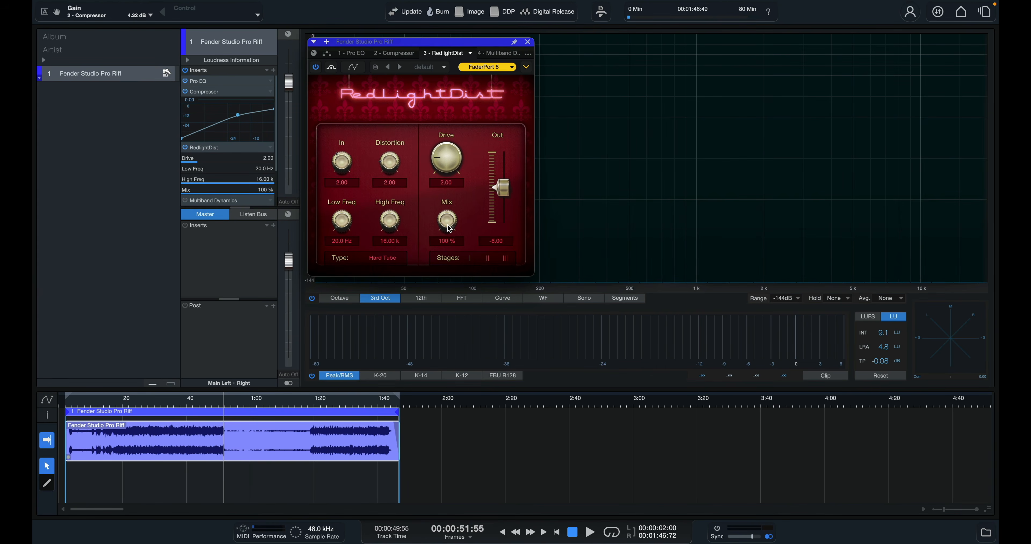
# Lower the RedlightDist mix to 12.5% while playing back the track
pyautogui.press('space')
pyautogui.moveTo(450, 225); pyautogui.dragTo(451, 280)
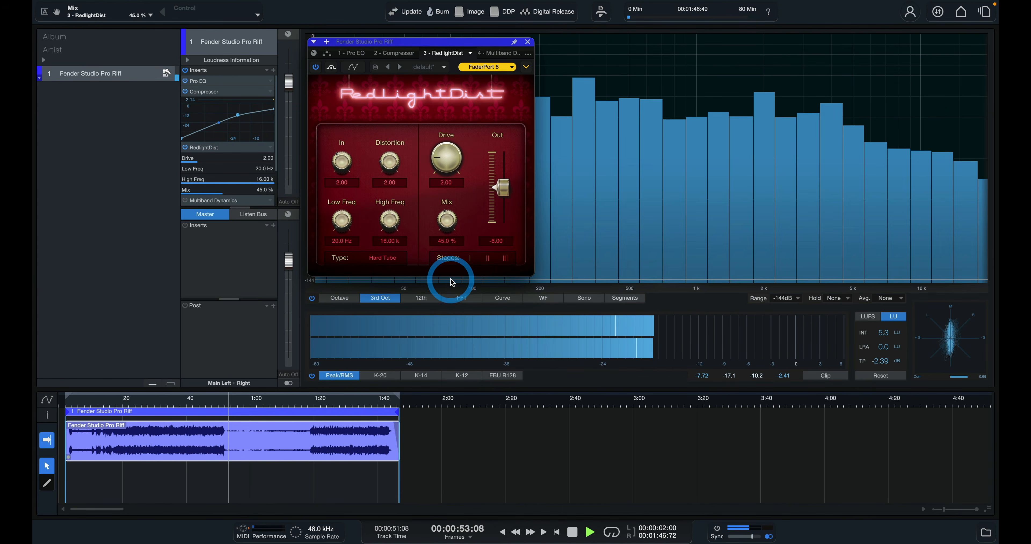
pyautogui.press('space')
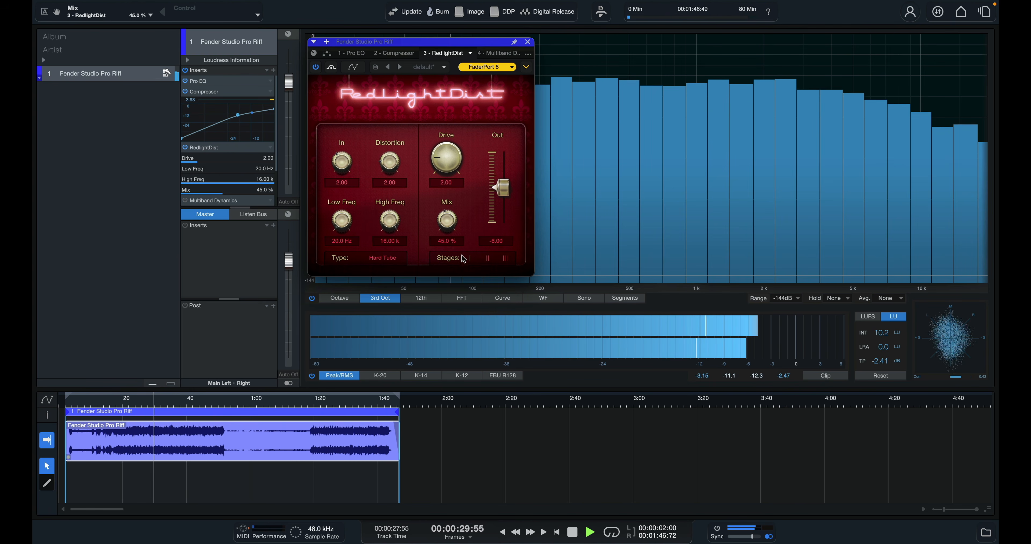
pyautogui.moveTo(445, 222); pyautogui.dragTo(444, 227)
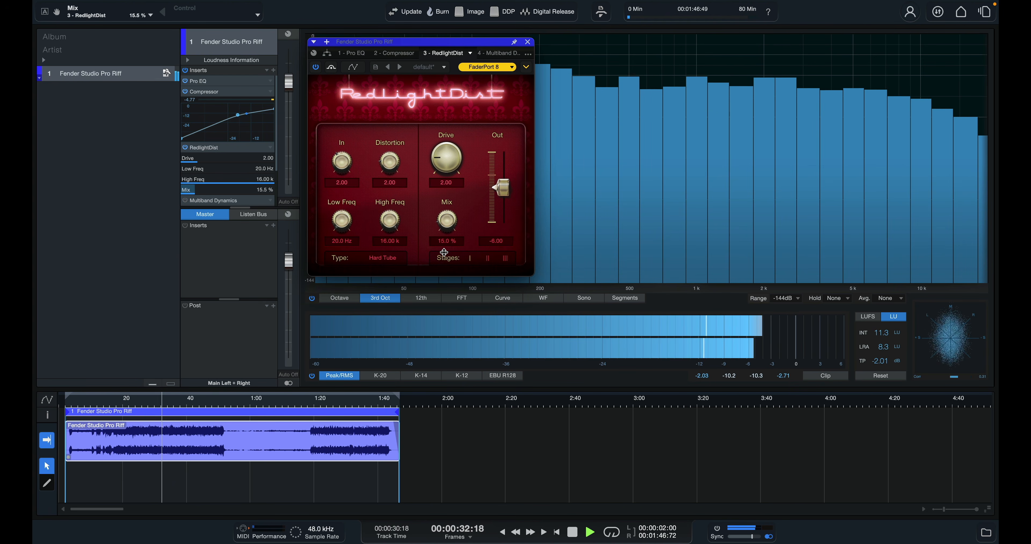
# Change the RedlightDist type to Soft Tube and set its drive to 6.79
pyautogui.moveTo(446, 160); pyautogui.dragTo(438, 111)
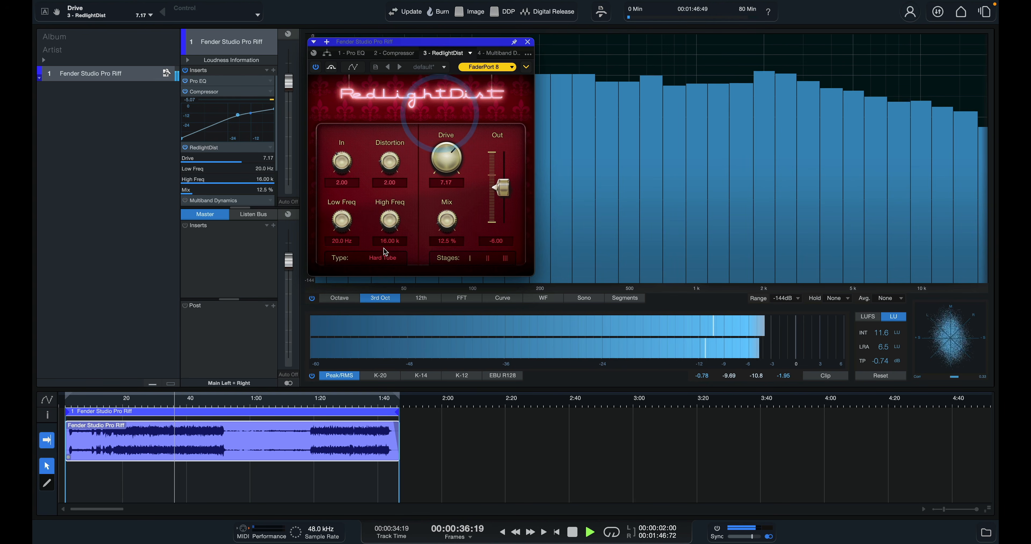
pyautogui.click(383, 258)
pyautogui.click(392, 271)
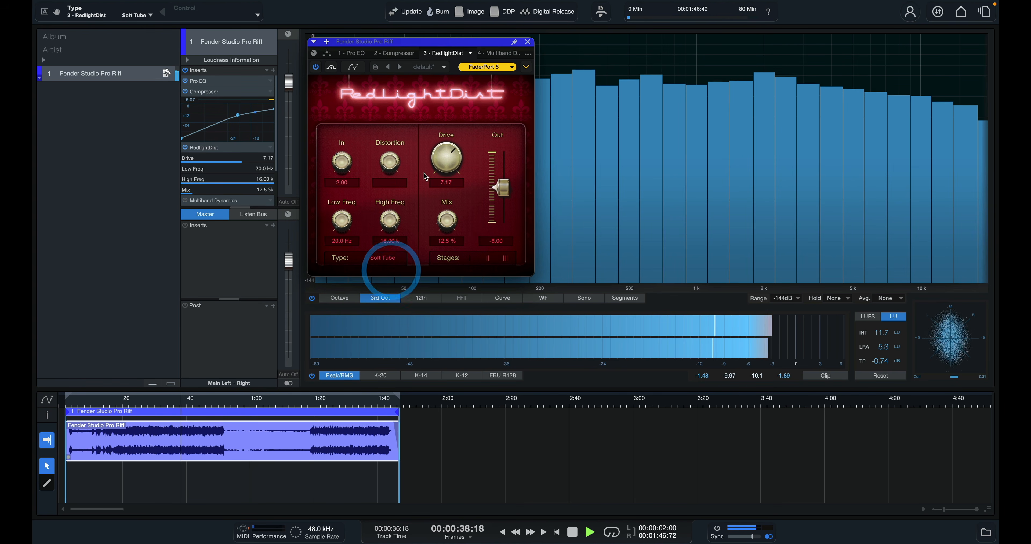
pyautogui.moveTo(446, 160); pyautogui.dragTo(445, 153)
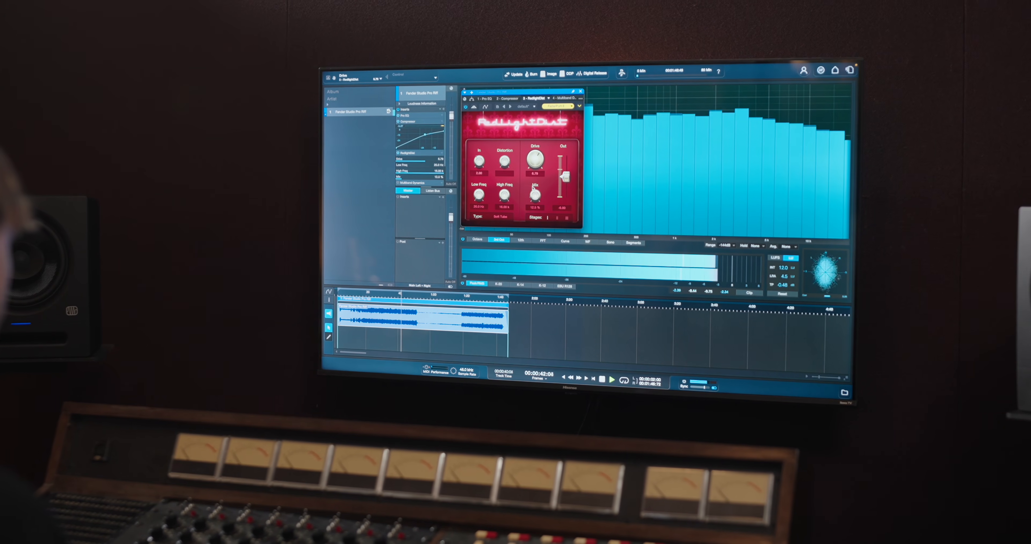
# Sweep the RedlightDist mix from 0% up to 48% during playback to audition the distortion
pyautogui.click(451, 220)
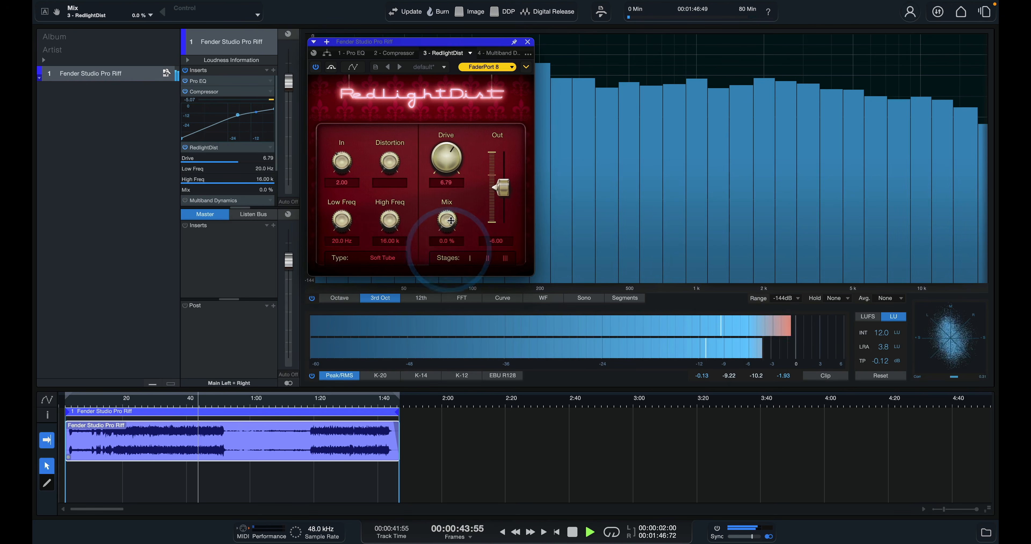
pyautogui.moveTo(451, 220); pyautogui.dragTo(451, 218)
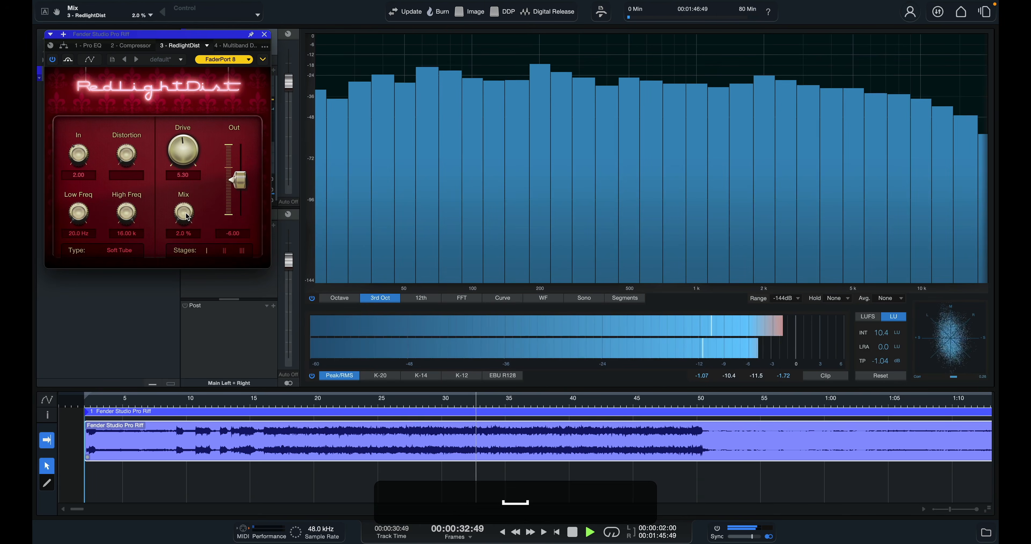
pyautogui.moveTo(187, 216); pyautogui.dragTo(186, 210)
pyautogui.click(186, 209)
pyautogui.press('space')
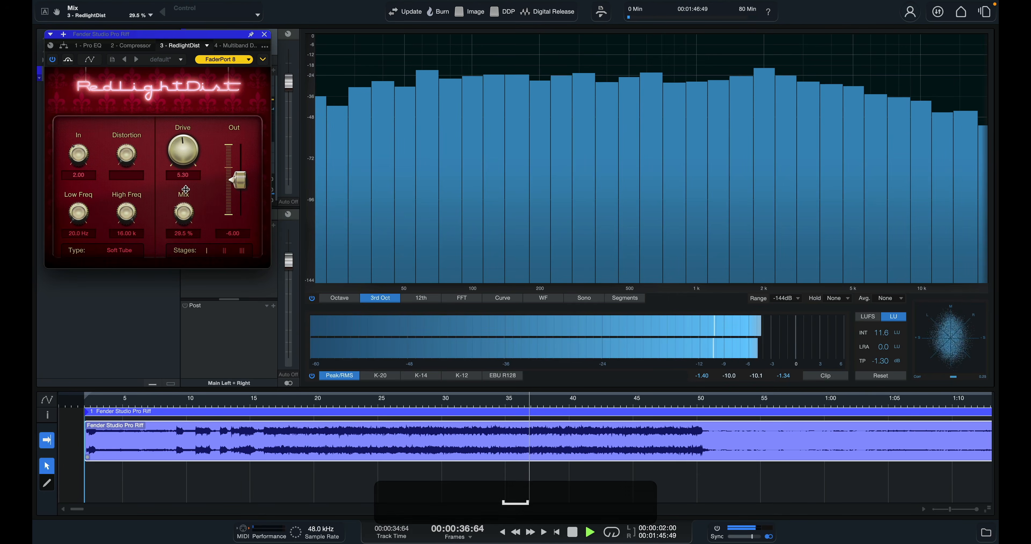
pyautogui.moveTo(185, 190); pyautogui.dragTo(184, 169)
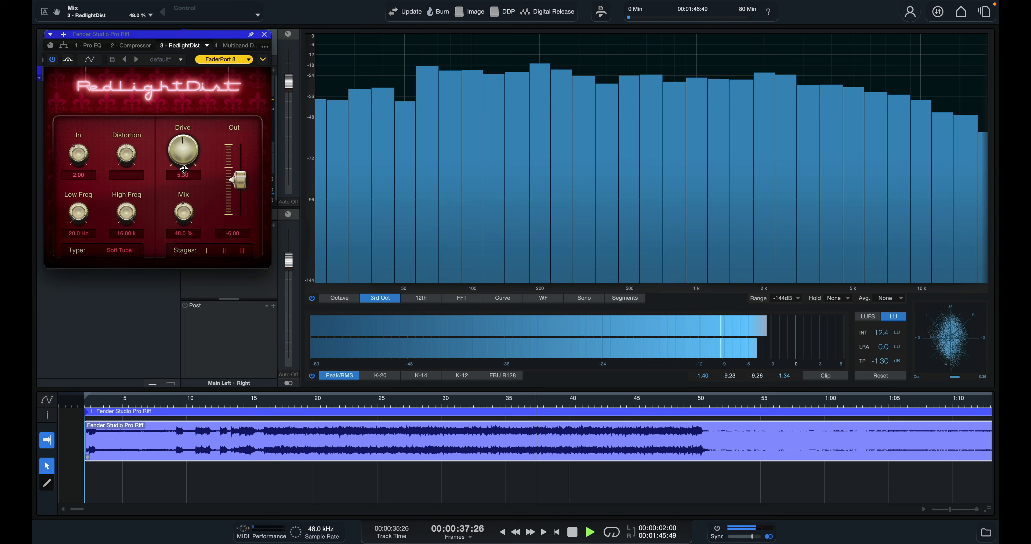
pyautogui.click(184, 168)
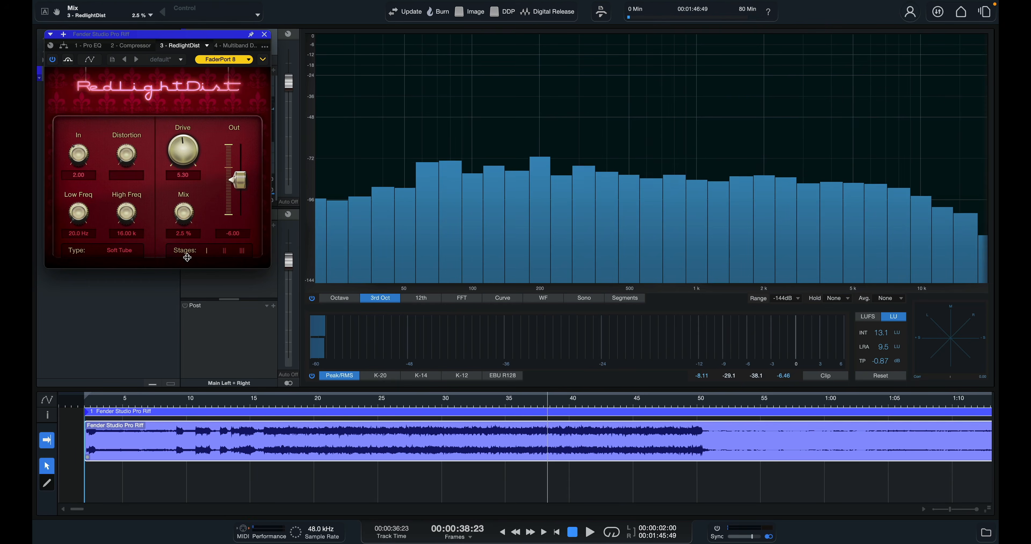
# Set the RedlightDist mix to 2% and compare playback with the effect bypassed and active
pyautogui.press('space')
pyautogui.click(187, 259)
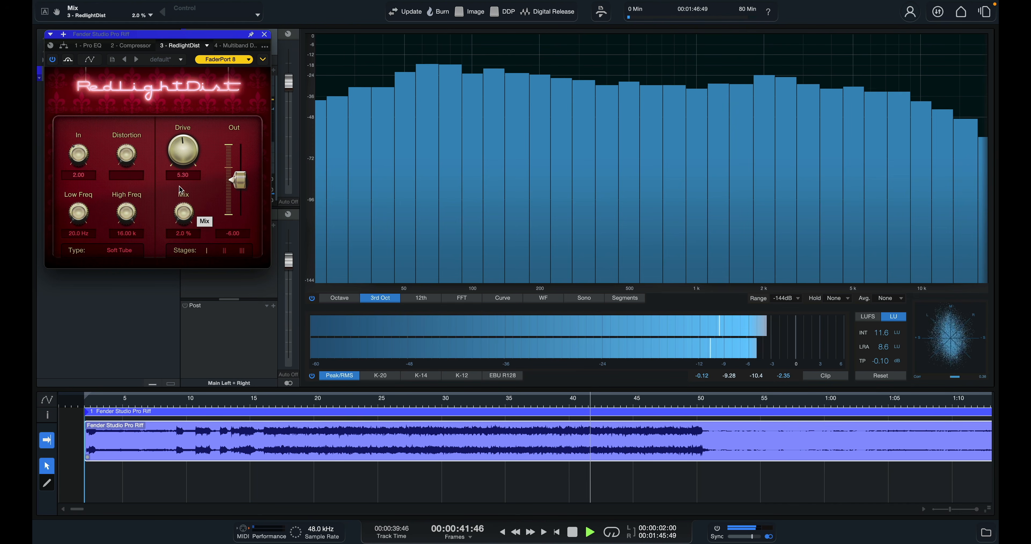
pyautogui.click(53, 60)
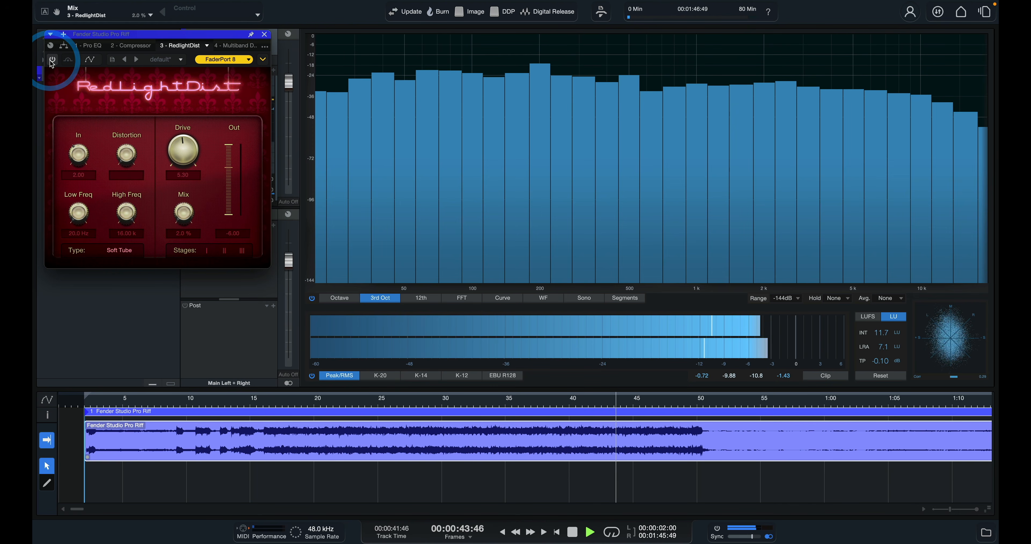
pyautogui.click(52, 60)
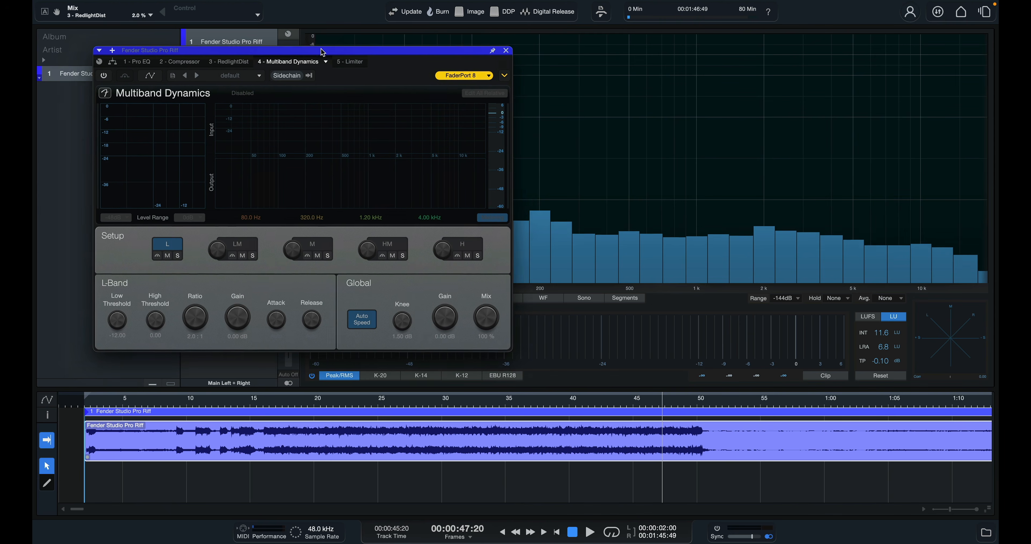
# Reposition the Multiband Dynamics window and enable the effect during playback
pyautogui.moveTo(322, 53); pyautogui.dragTo(328, 51)
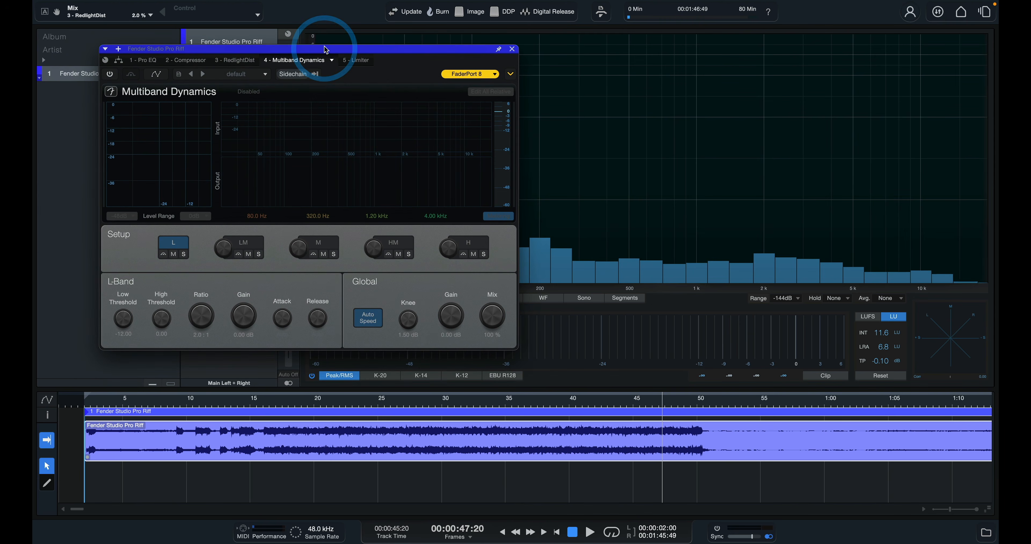
pyautogui.press('space')
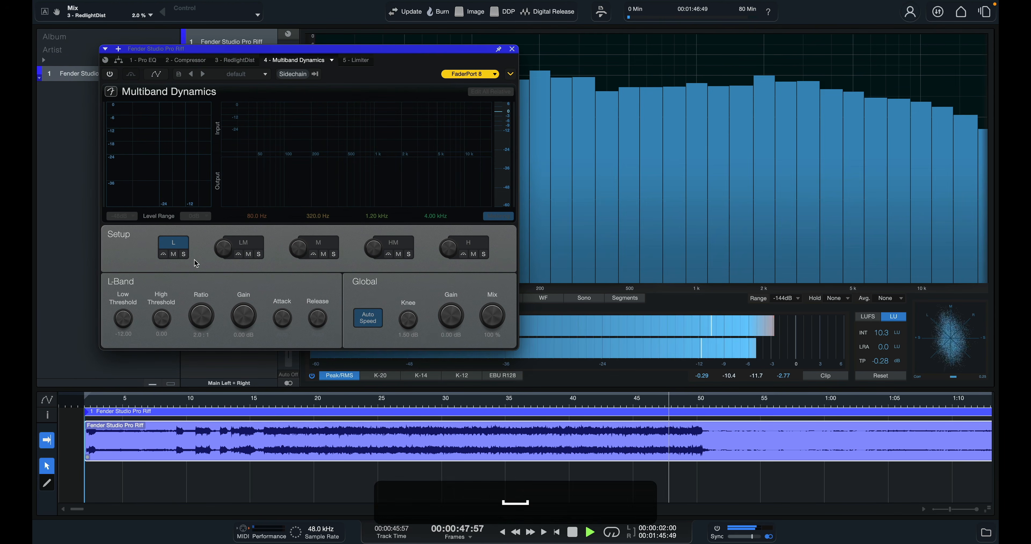
pyautogui.click(110, 73)
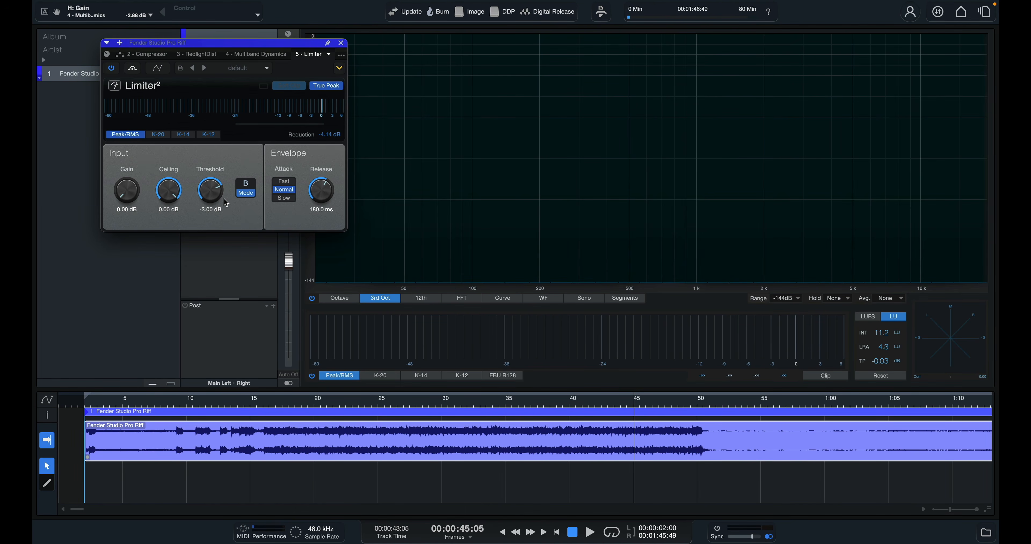
# Adjust the Limiter during playback to 0.99 dB gain, -0.18 dB ceiling and -4.74 dB threshold, resetting its reduction reading
pyautogui.press('space')
pyautogui.moveTo(214, 202)
pyautogui.mouseDown()
pyautogui.moveTo(212, 218)
pyautogui.moveTo(200, 194)
pyautogui.moveTo(209, 185)
pyautogui.mouseUp()
pyautogui.press('KP_Subtract')
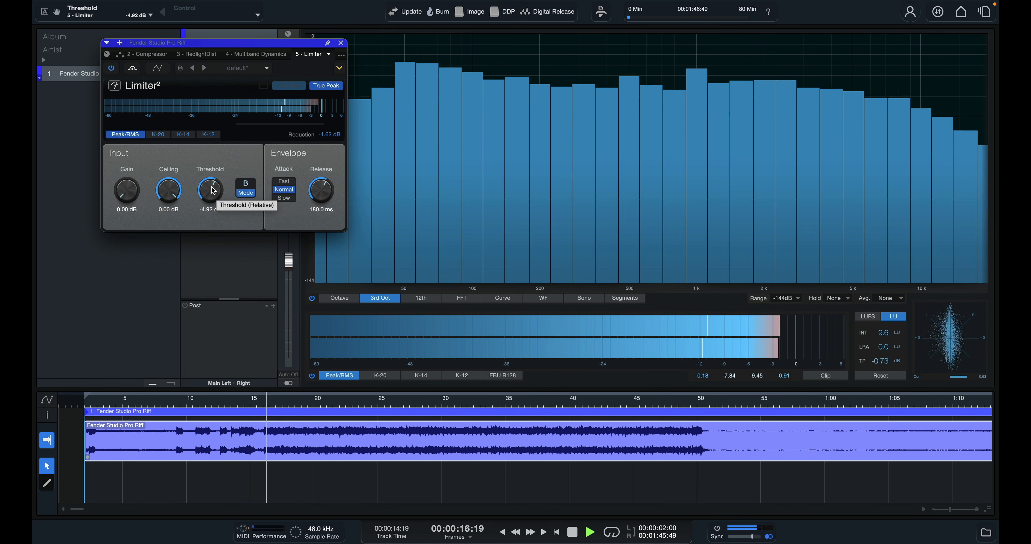
pyautogui.moveTo(213, 191); pyautogui.dragTo(214, 183)
pyautogui.moveTo(126, 194); pyautogui.dragTo(126, 191)
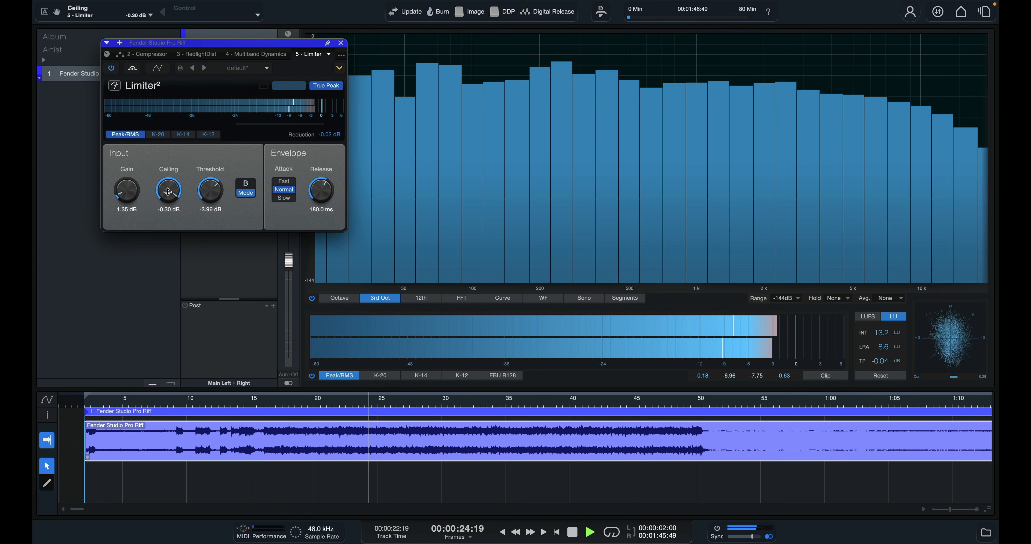
pyautogui.moveTo(126, 191); pyautogui.dragTo(126, 196)
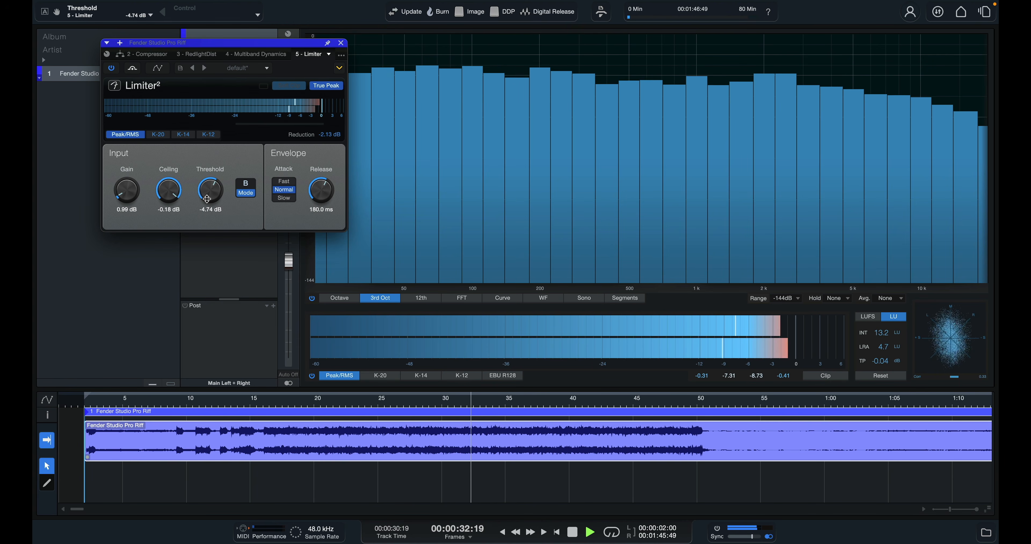
pyautogui.moveTo(132, 198); pyautogui.dragTo(132, 193)
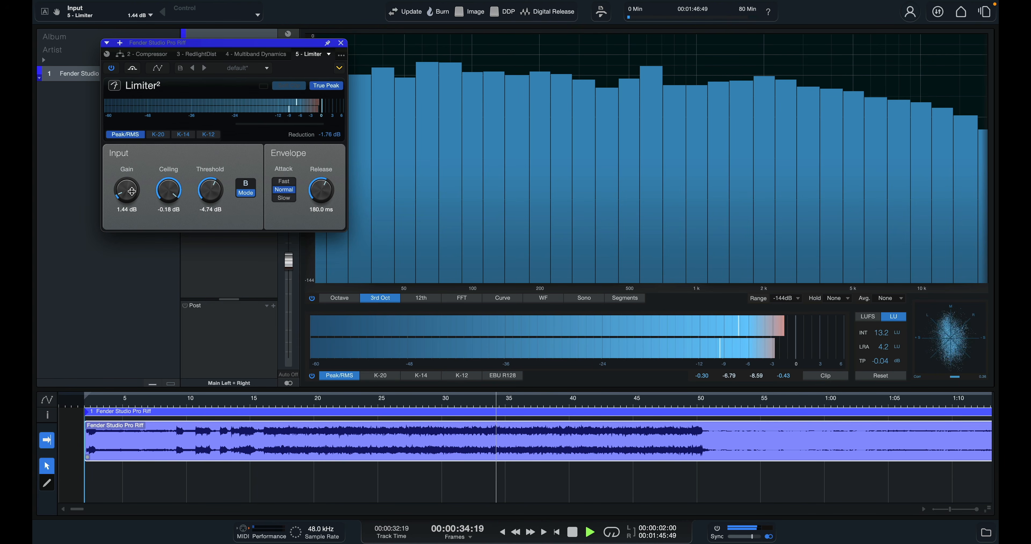
pyautogui.click(328, 135)
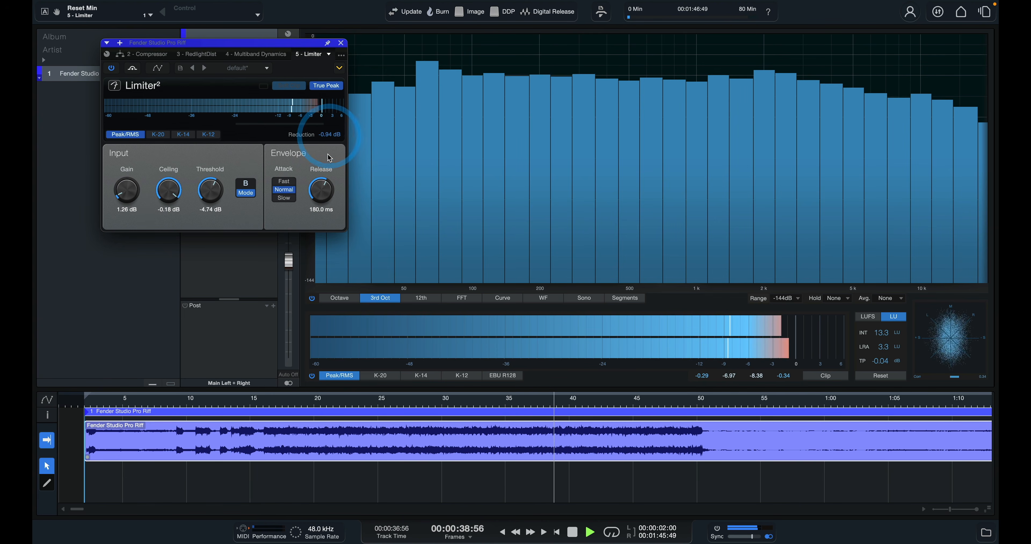
pyautogui.click(124, 198)
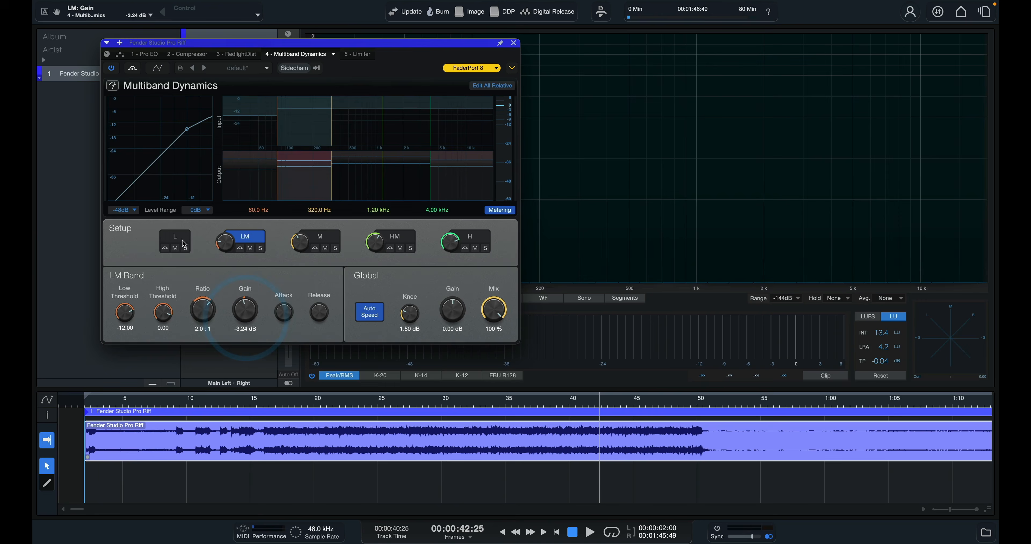
# Set the low band's gain in Multiband Dynamics to 0.36 dB and play the result
pyautogui.click(175, 239)
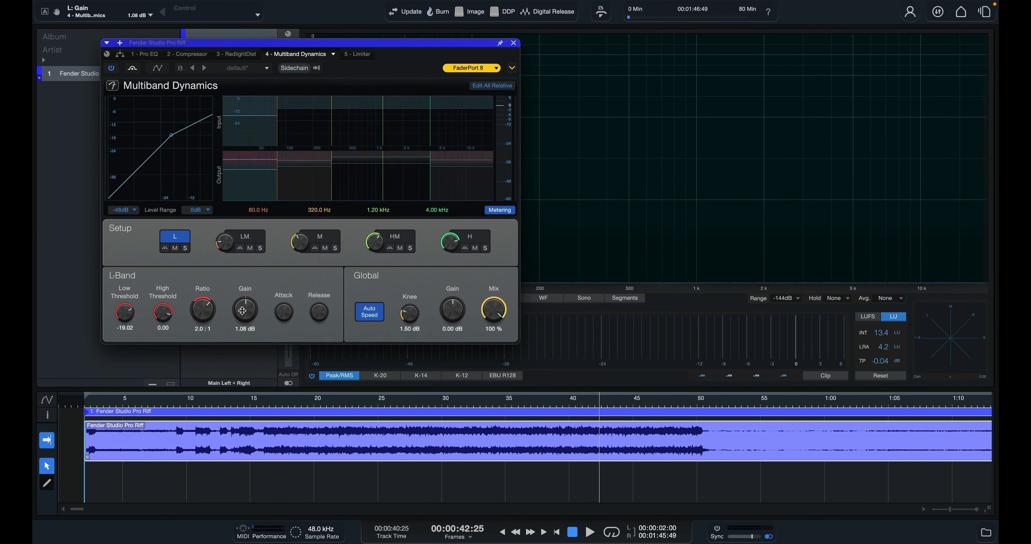
pyautogui.press('space')
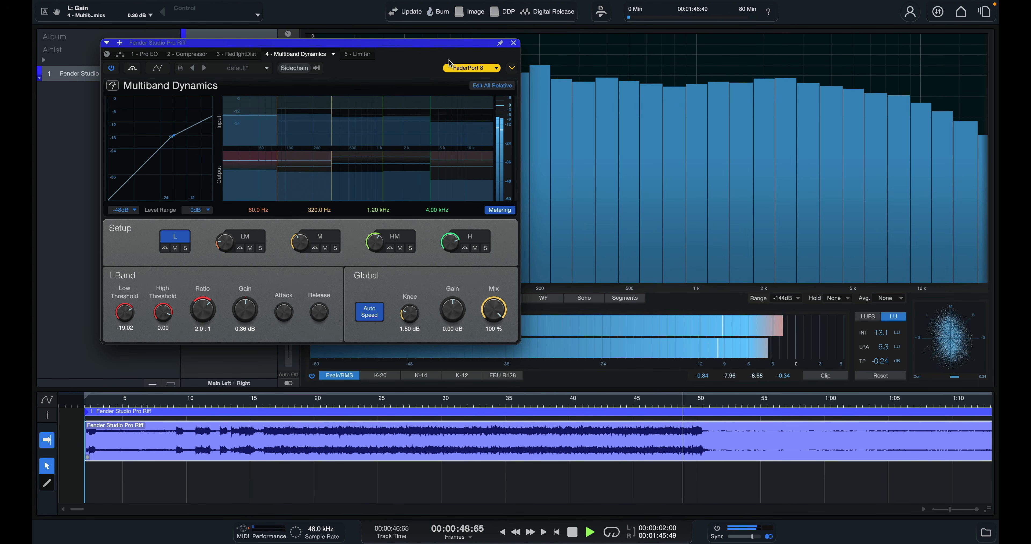
# Open the Limiter, reset its gain reduction reading and play the track to recheck the reduction
pyautogui.click(358, 56)
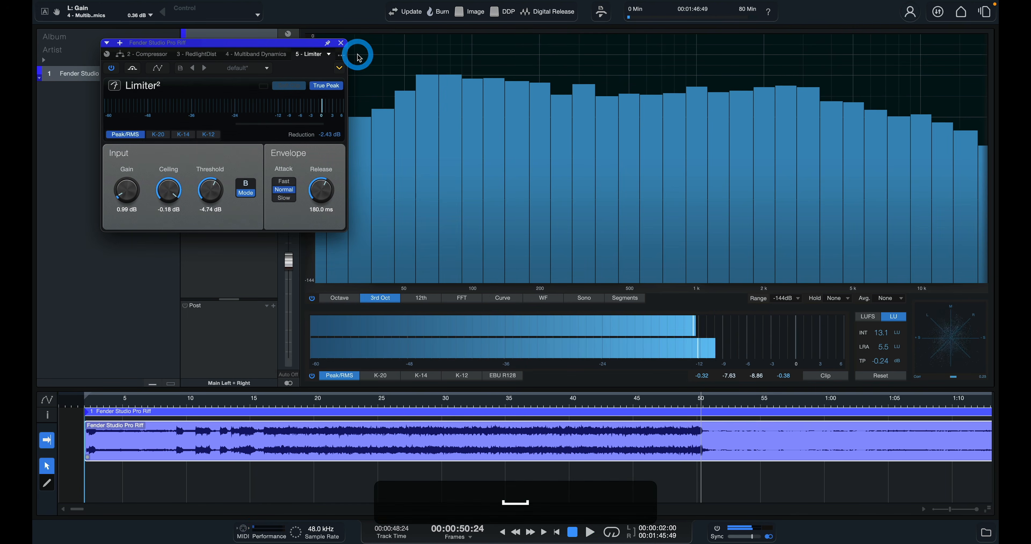
pyautogui.click(331, 134)
pyautogui.press('space')
pyautogui.press('space')
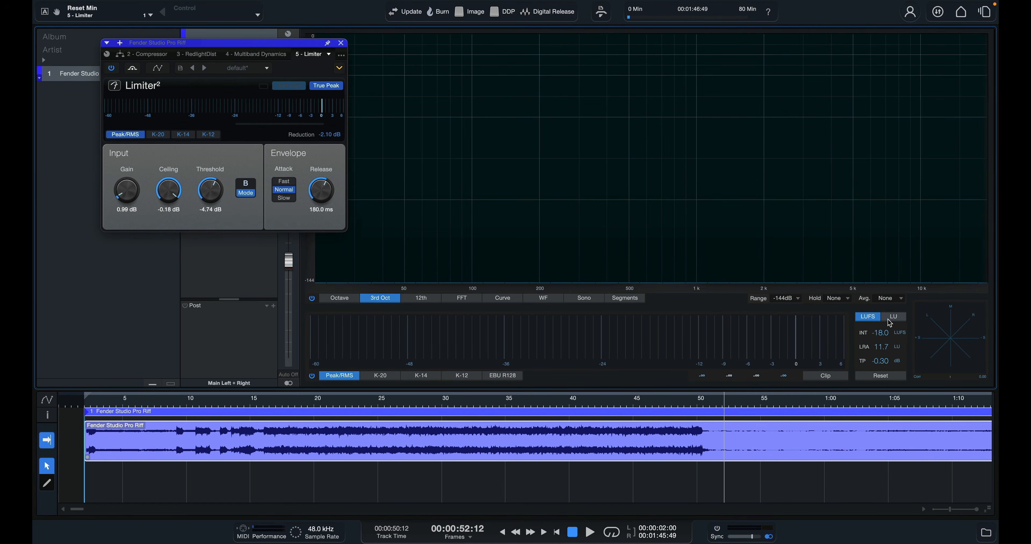
# Play the song from about 16 seconds and check its integrated loudness in LUFS
pyautogui.click(893, 318)
pyautogui.click(272, 406)
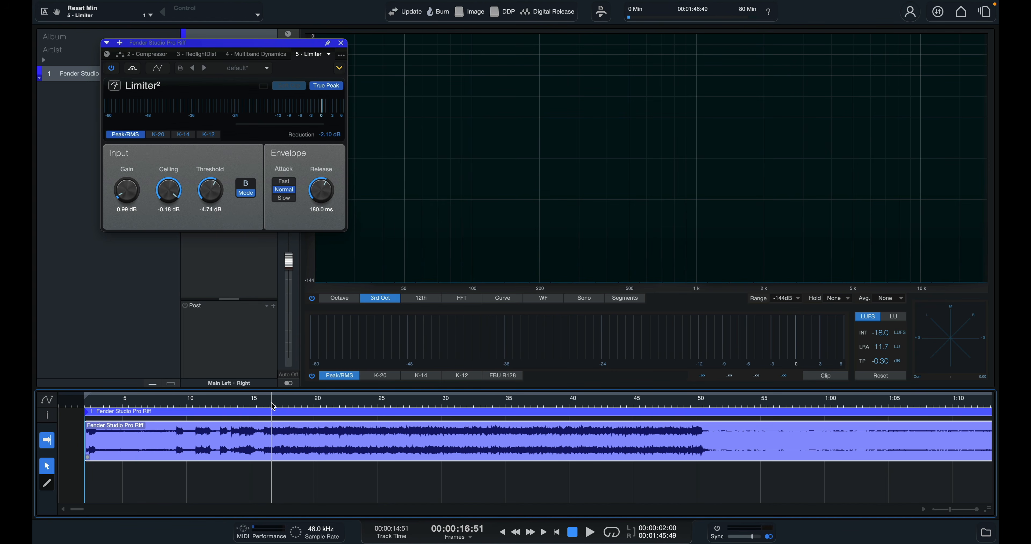
pyautogui.press('space')
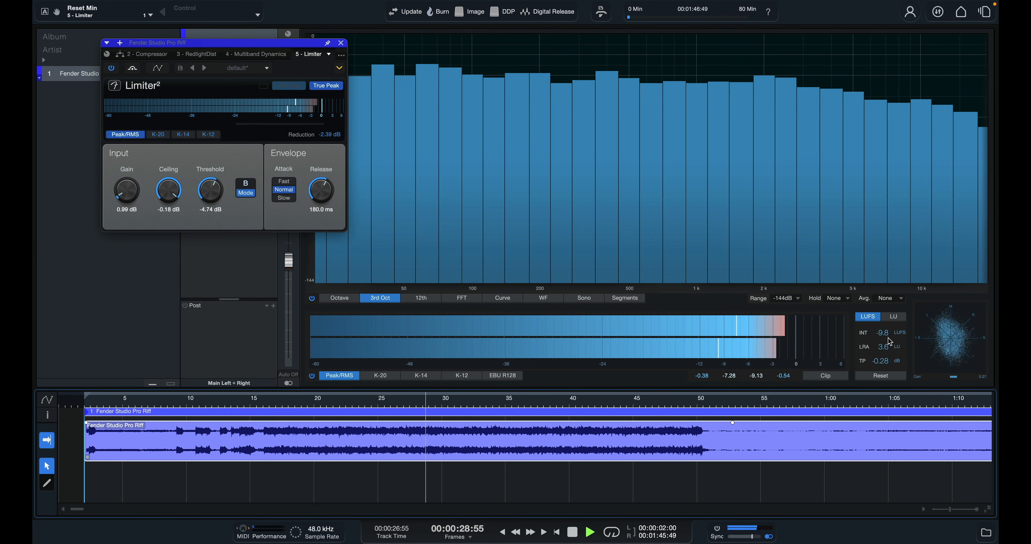
pyautogui.press('space')
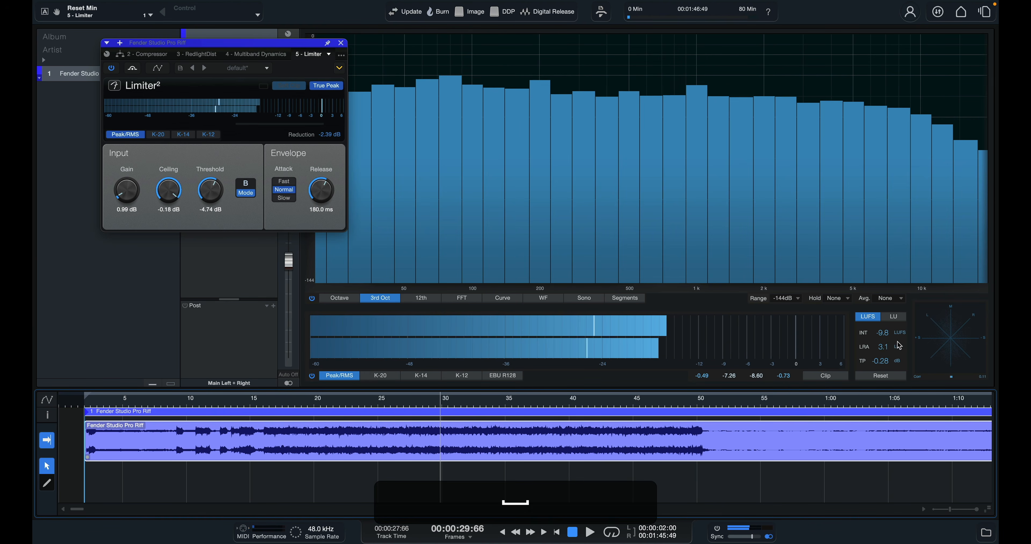